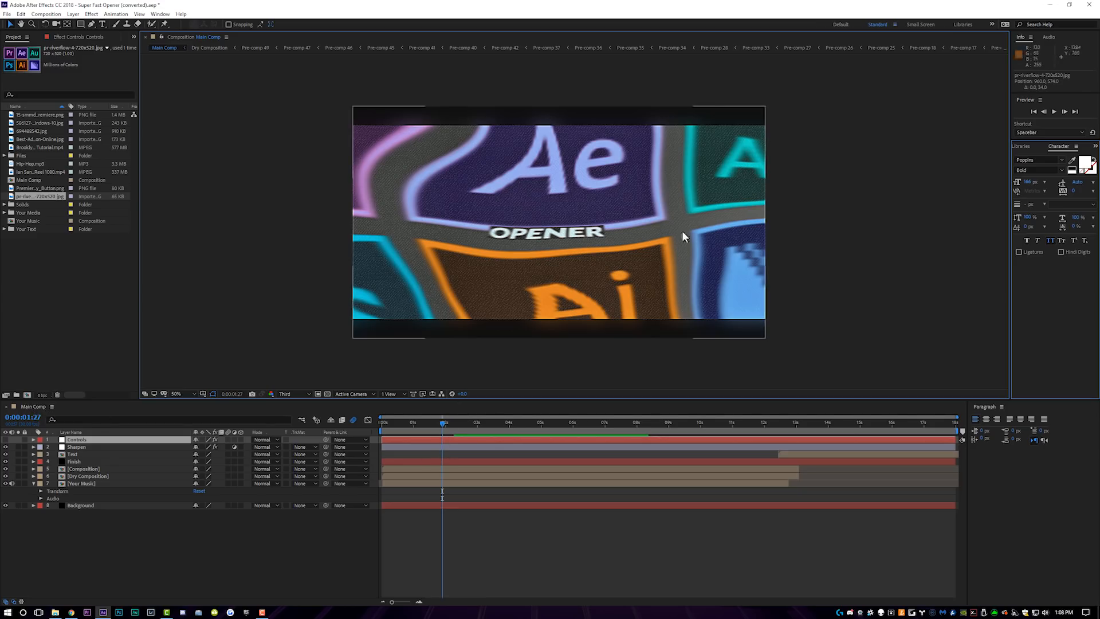
Open the compositions Text 01 through Text 05 from the Your Text folder and bring Text 01 to the front
drag(428, 421, 338, 428)
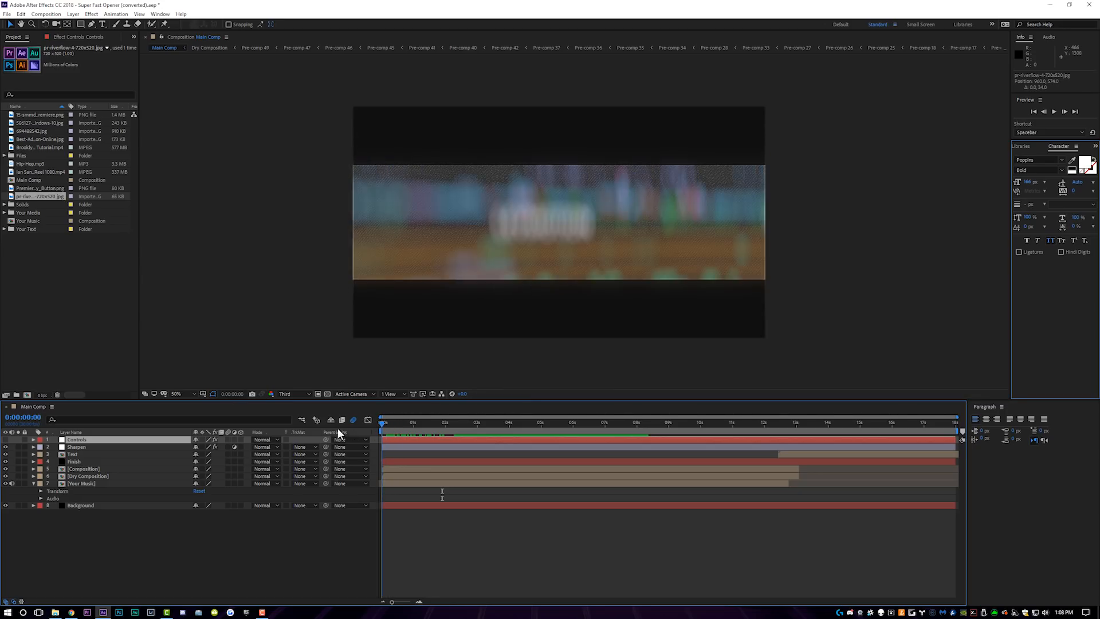
click(6, 229)
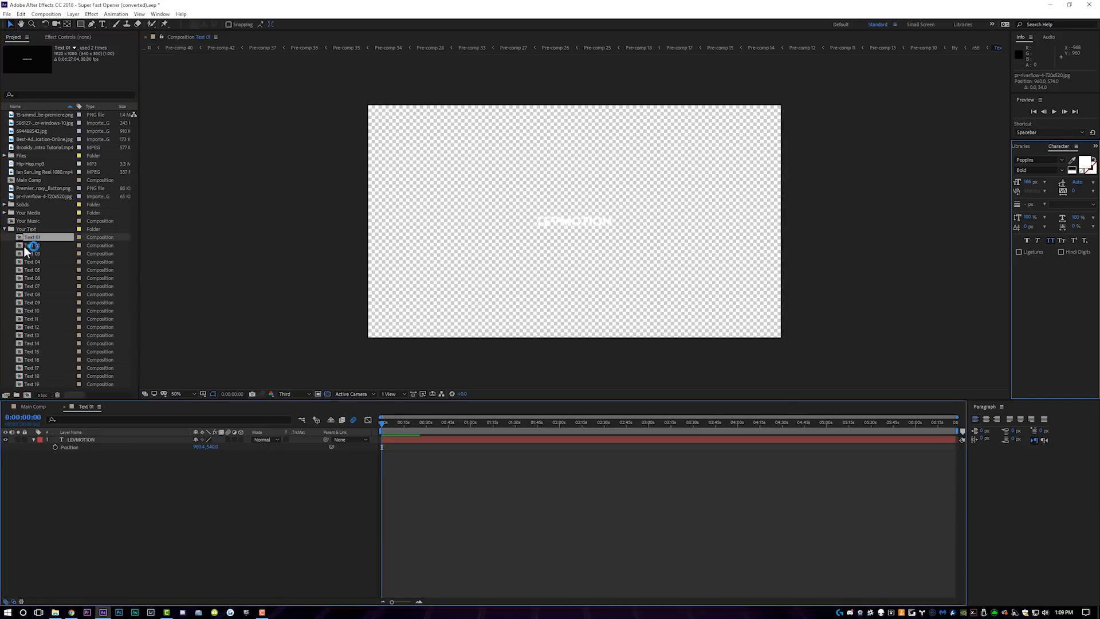
double_click(23, 246)
click(86, 406)
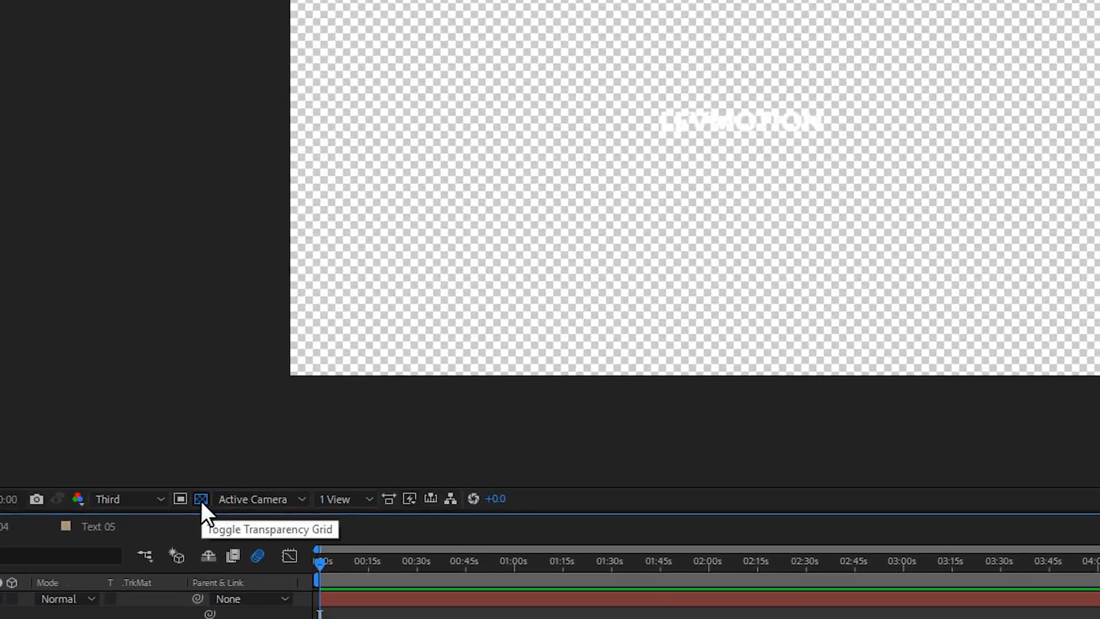
Turn off the transparency grid so the Text 01 composition shows on black
click(309, 409)
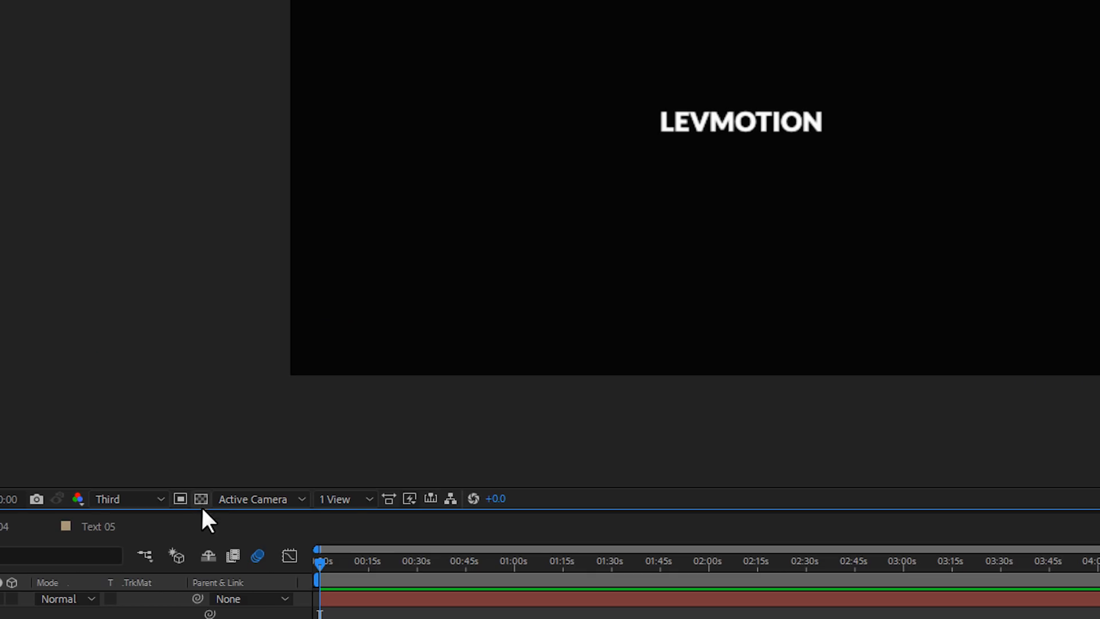
click(201, 499)
click(201, 499)
click(201, 499)
click(201, 500)
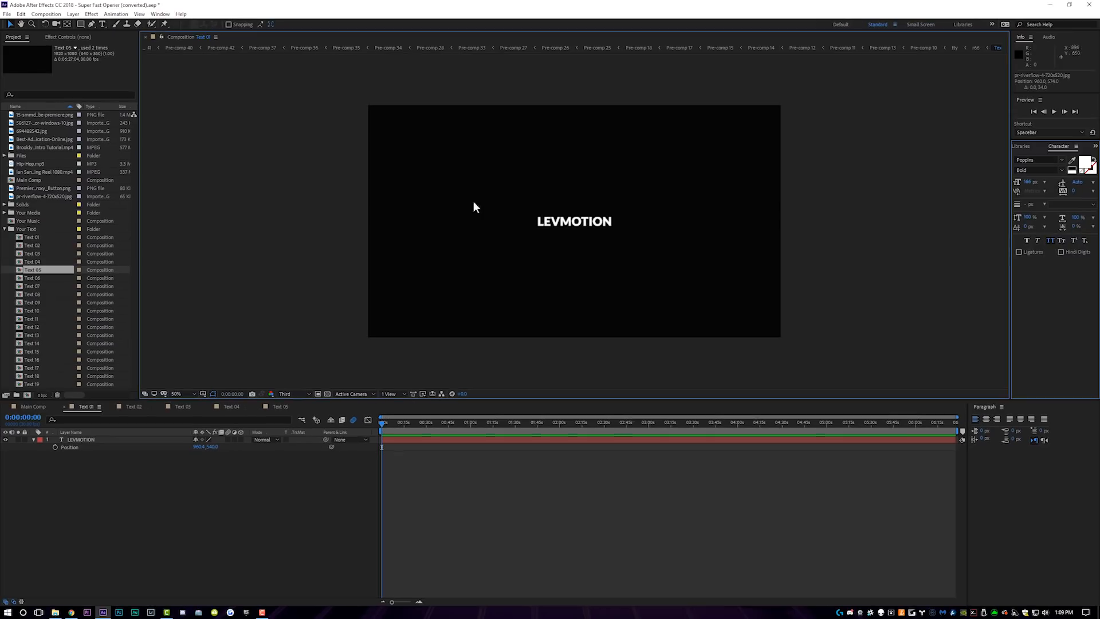
Replace the LEVMOTION text in the Text 01 composition with "LEARN"
click(104, 24)
click(568, 222)
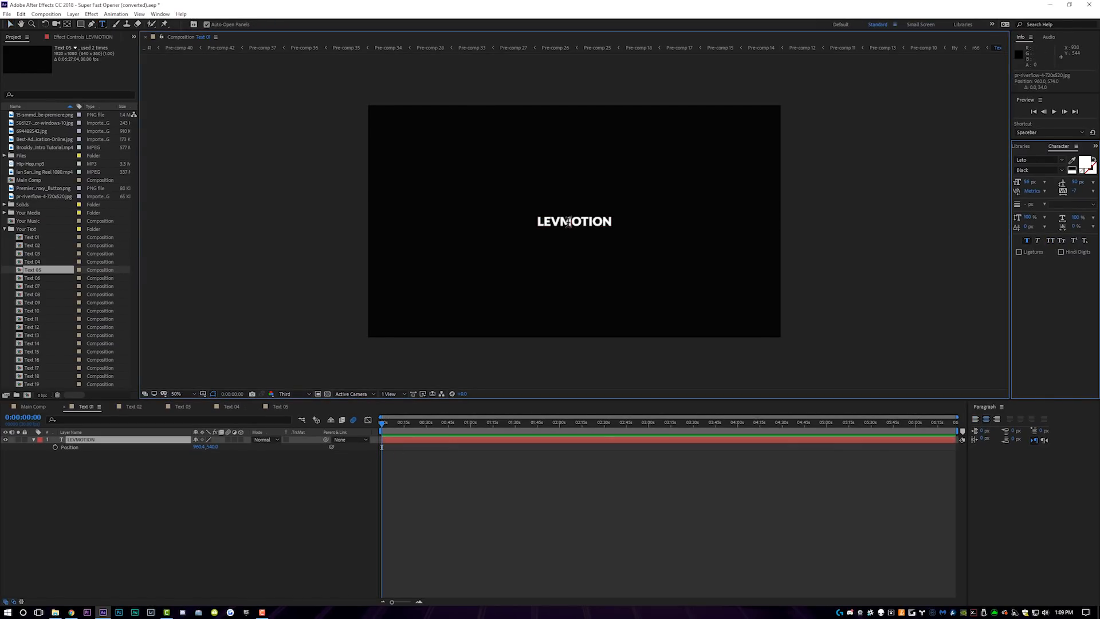
key(ctrl+a)
text(LEARN)
click(415, 440)
Scale up HOW in Text 02 to about 271%, and TO in Text 03 and STUFF in Text 05 to about 260%
drag(208, 449, 252, 455)
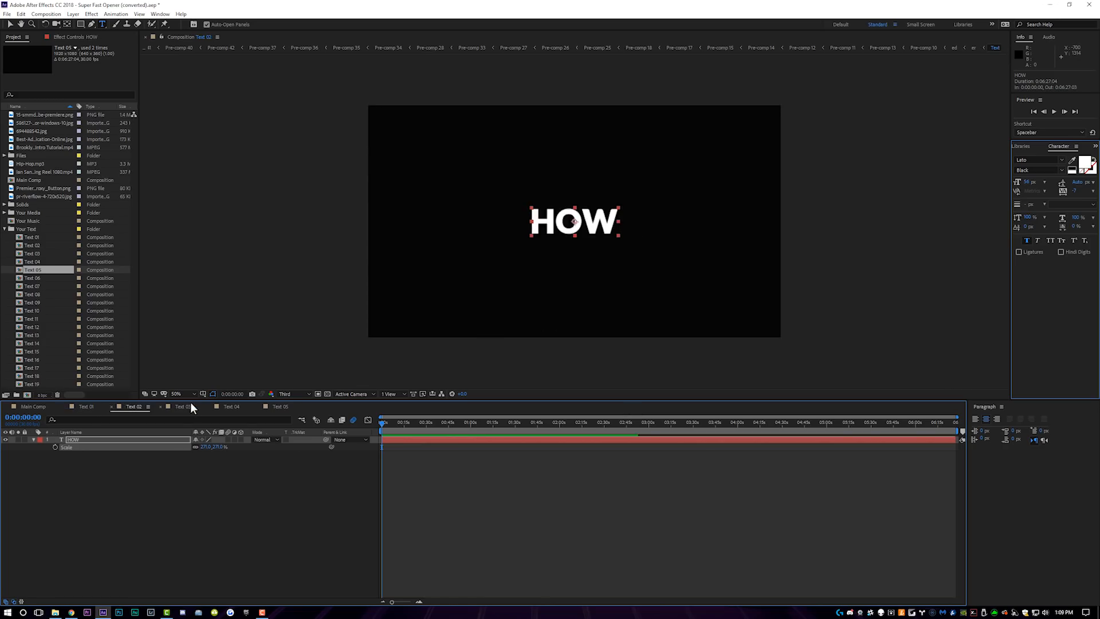
click(191, 405)
click(131, 440)
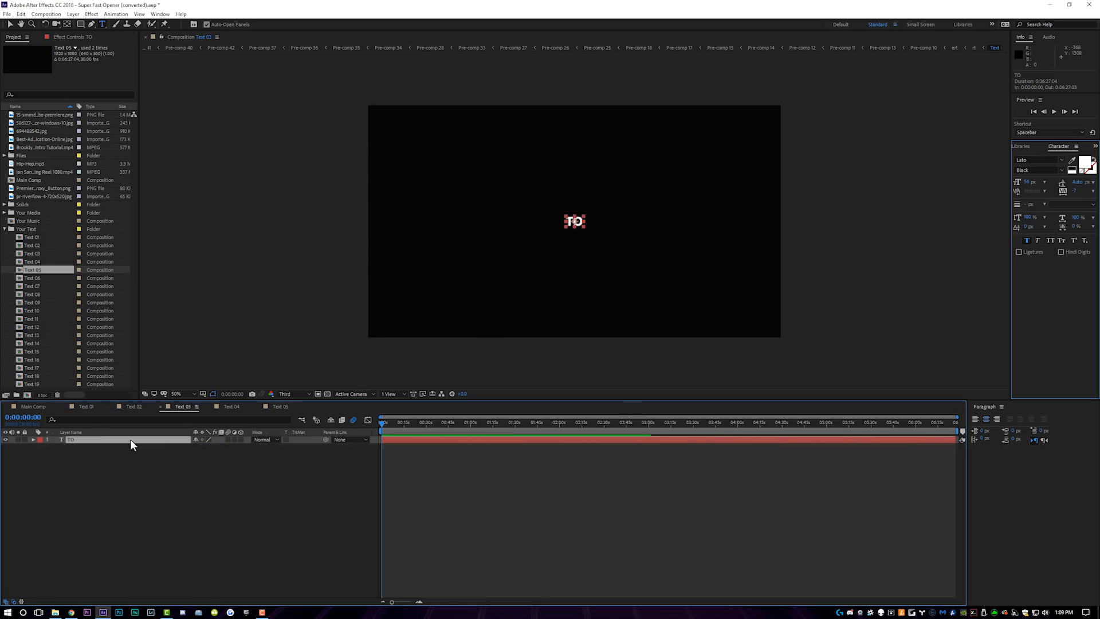
drag(220, 446, 302, 446)
click(232, 406)
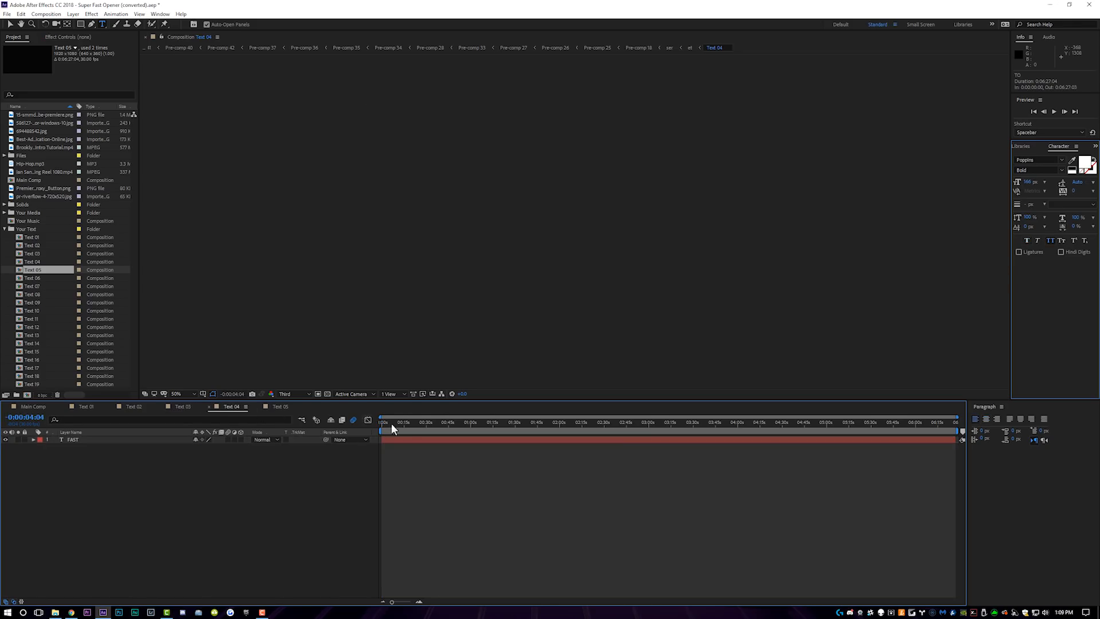
click(280, 406)
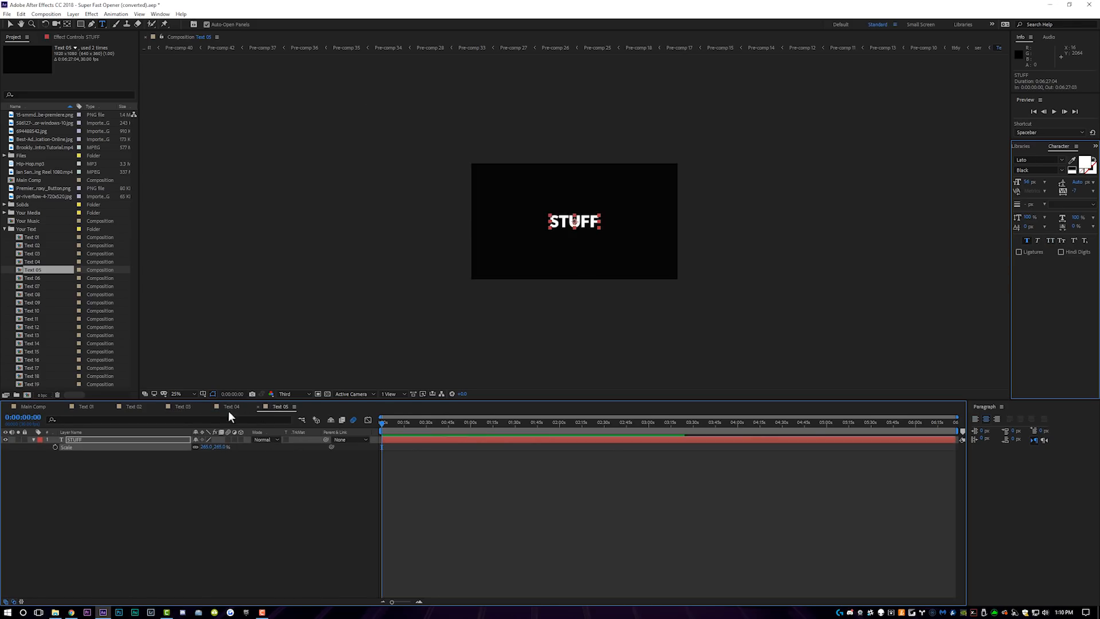
Close the compositions Text 05 through Text 01 and return to the Main Comp
click(258, 406)
click(211, 406)
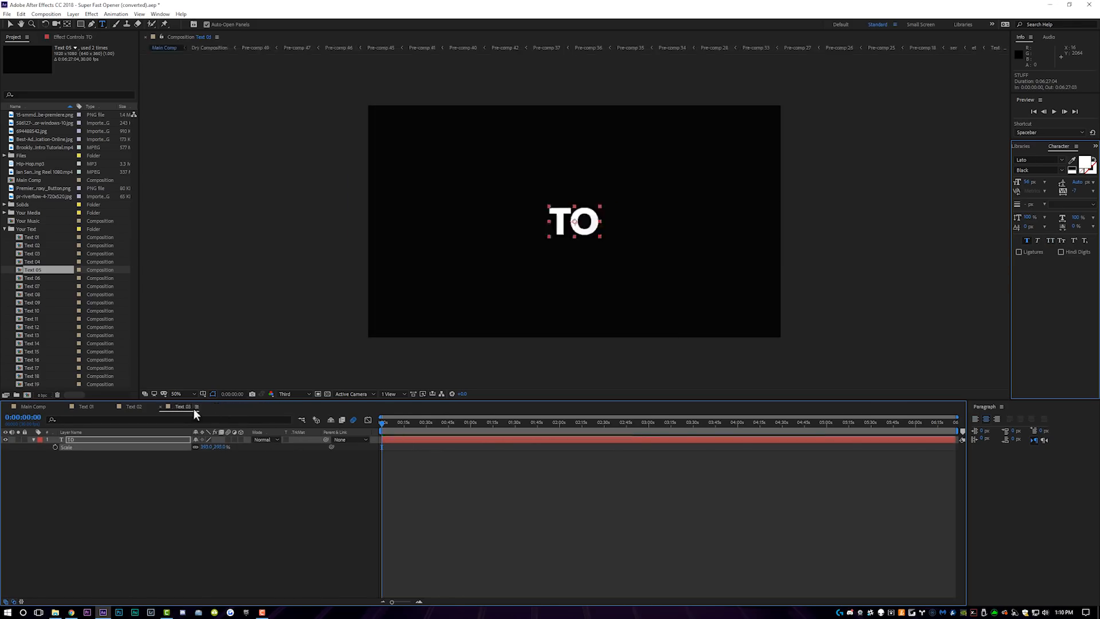
click(160, 406)
click(113, 406)
click(64, 406)
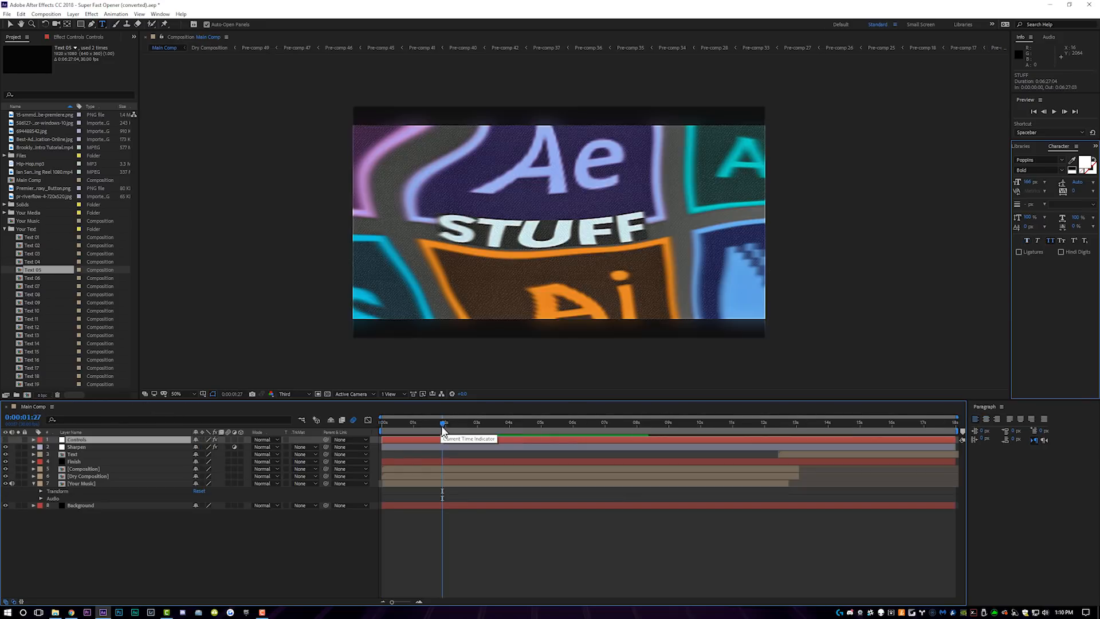
Preview the Main Comp from its start, and park the playhead at 0:00:00:23 on the HOW title
key(Home)
key(space)
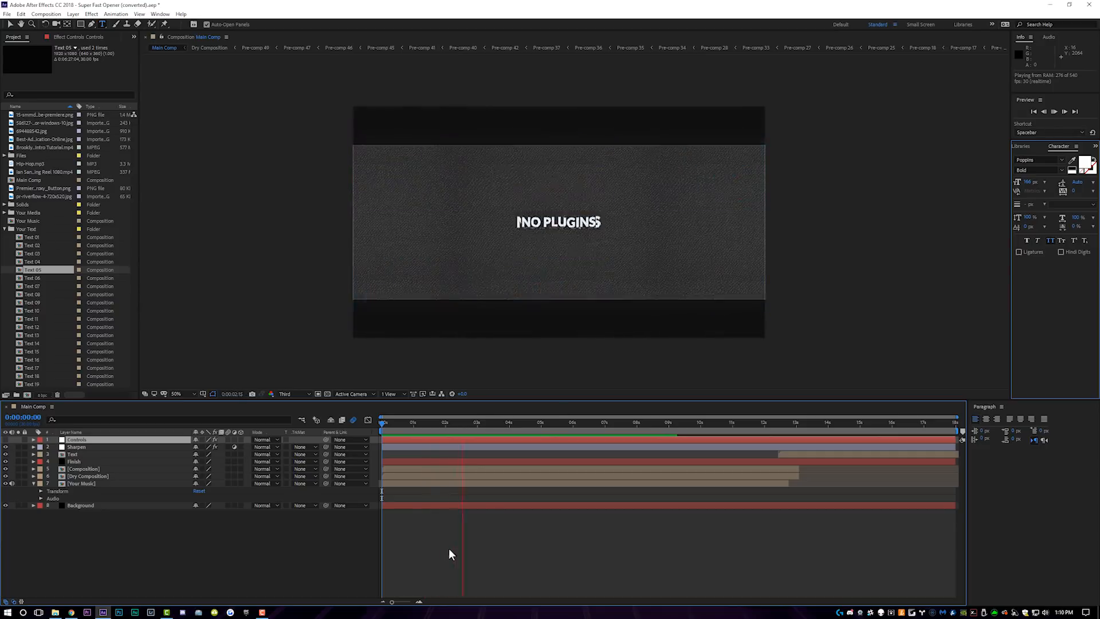
click(404, 423)
drag(404, 422, 406, 425)
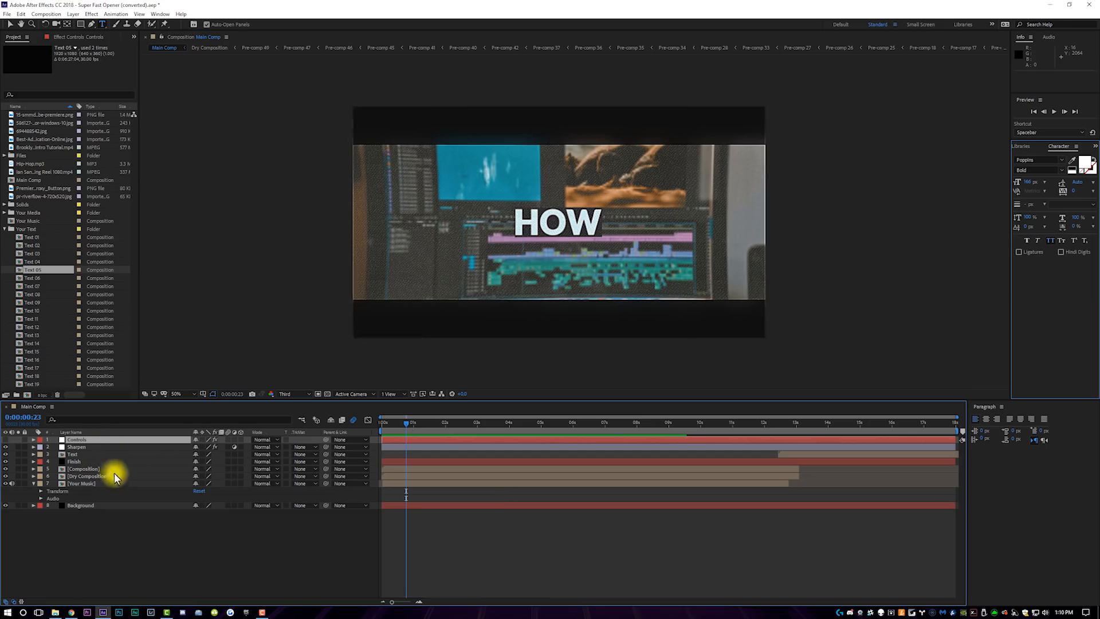
Set the Textbox Color effect on the Controls layer to a blue with RGB 0, 49, 188
click(95, 447)
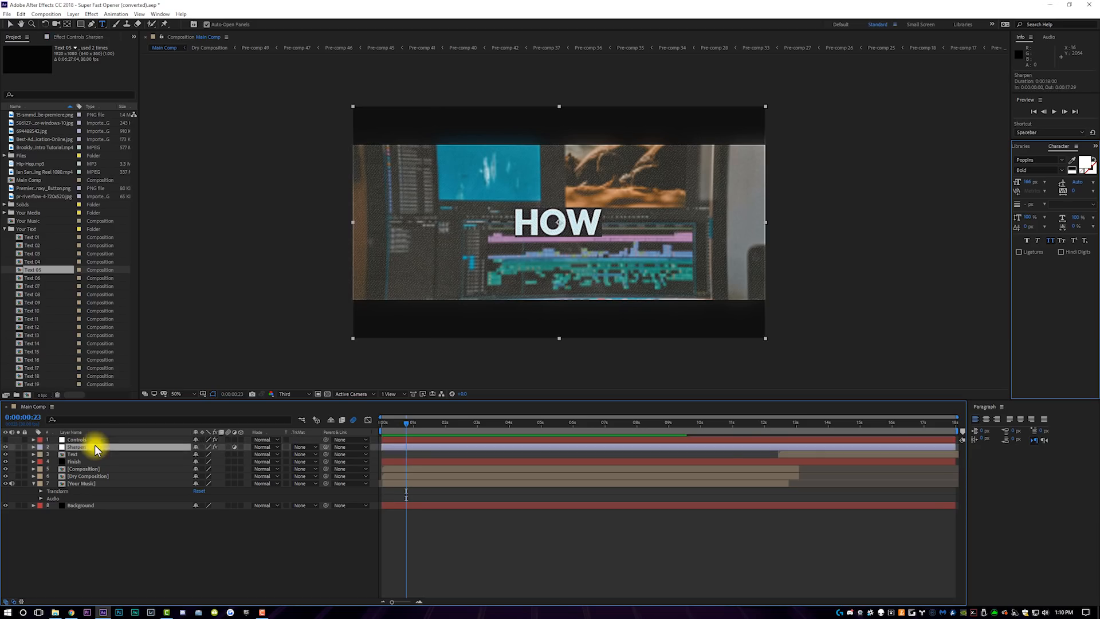
click(96, 439)
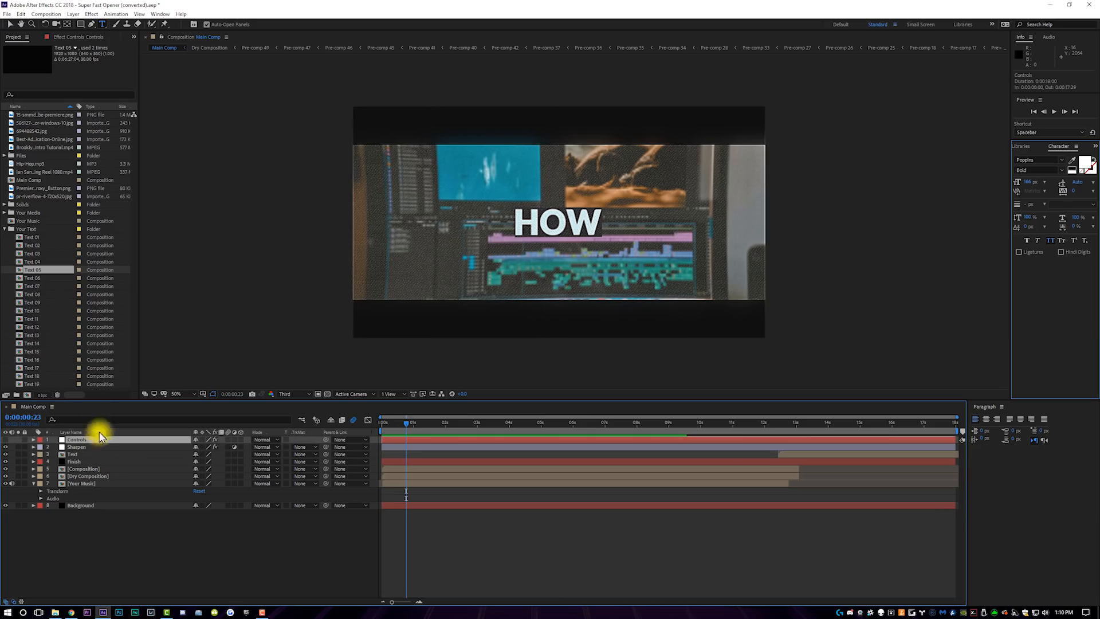
click(75, 36)
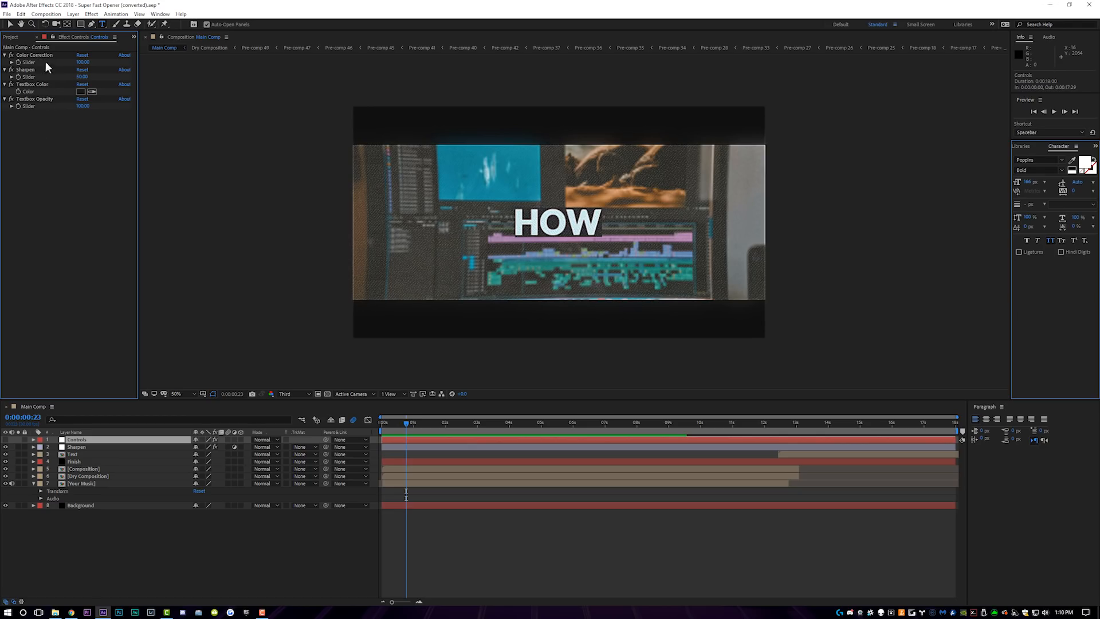
click(38, 86)
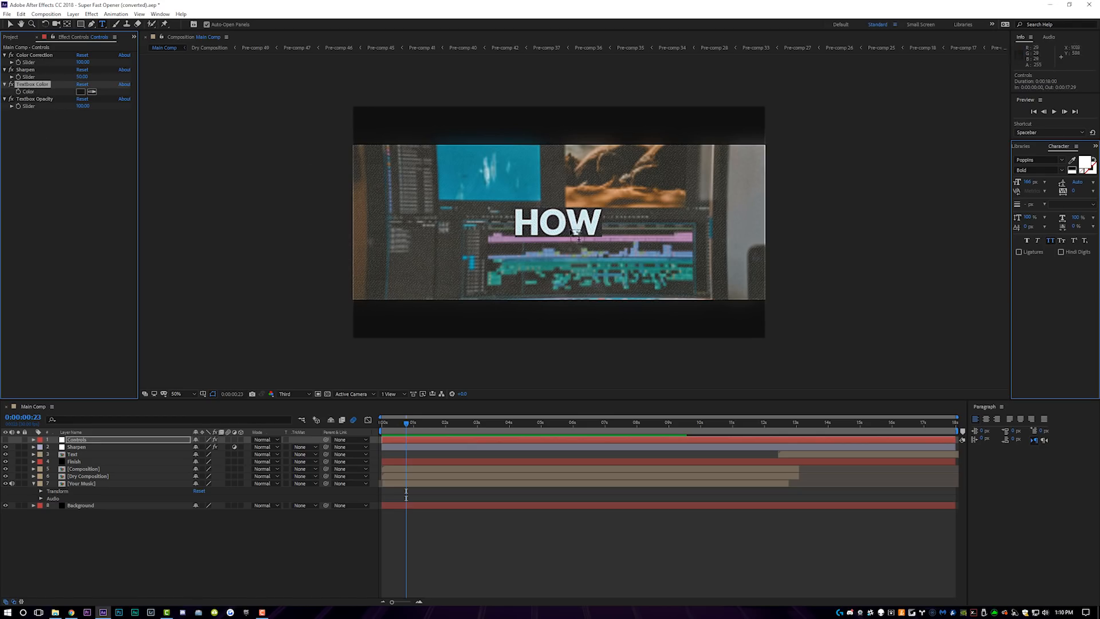
click(80, 92)
mouse_move(538, 277)
mouse_down()
mouse_move(557, 278)
mouse_move(543, 276)
mouse_move(569, 306)
mouse_move(571, 296)
mouse_up()
click(555, 278)
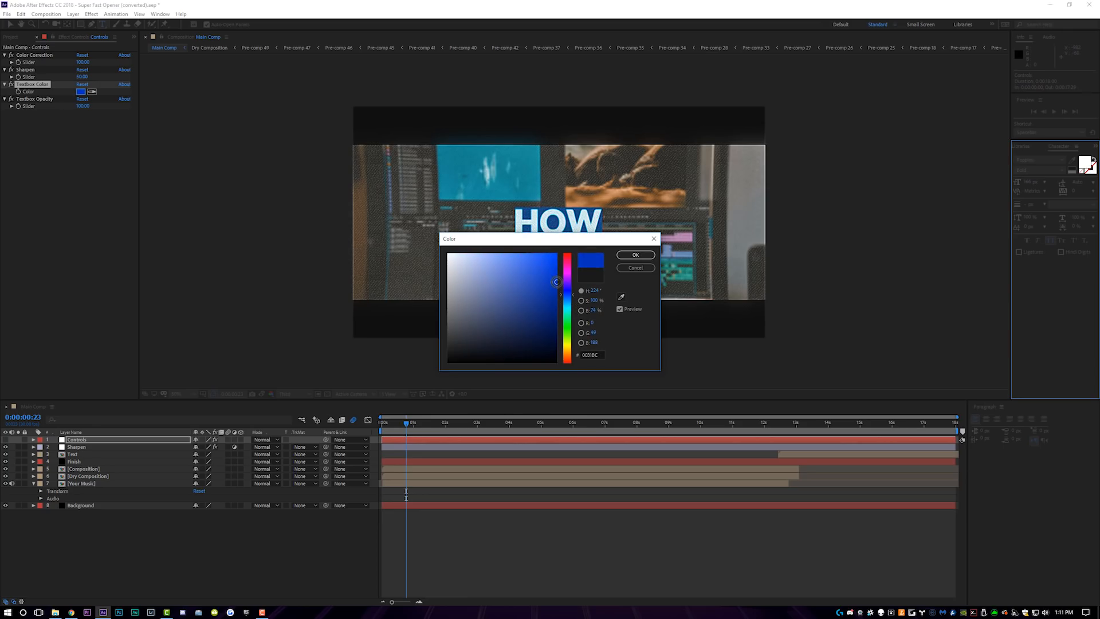
click(635, 255)
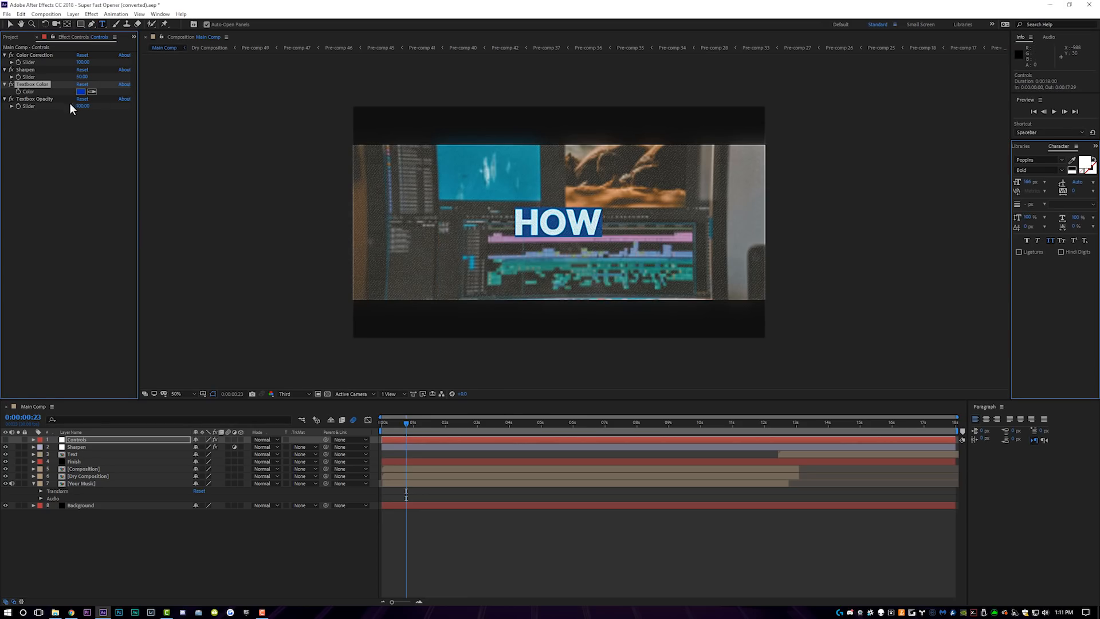
Try lower values for the Textbox Opacity and Color Correction sliders, and restore both to 100
drag(75, 105, 41, 102)
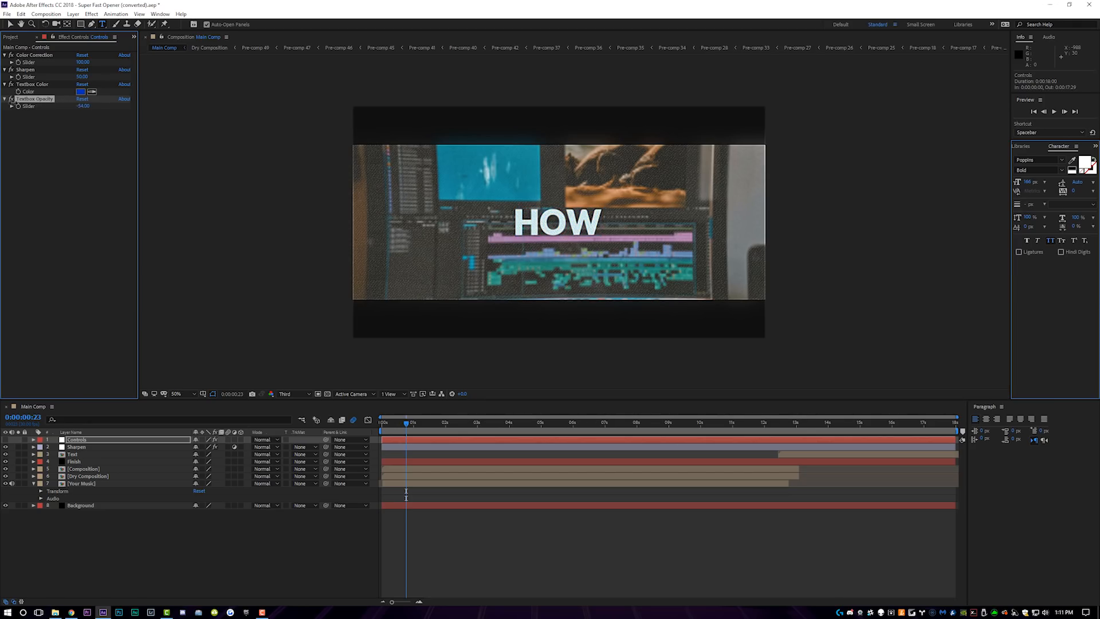
drag(132, 109, 341, 127)
drag(84, 63, 29, 70)
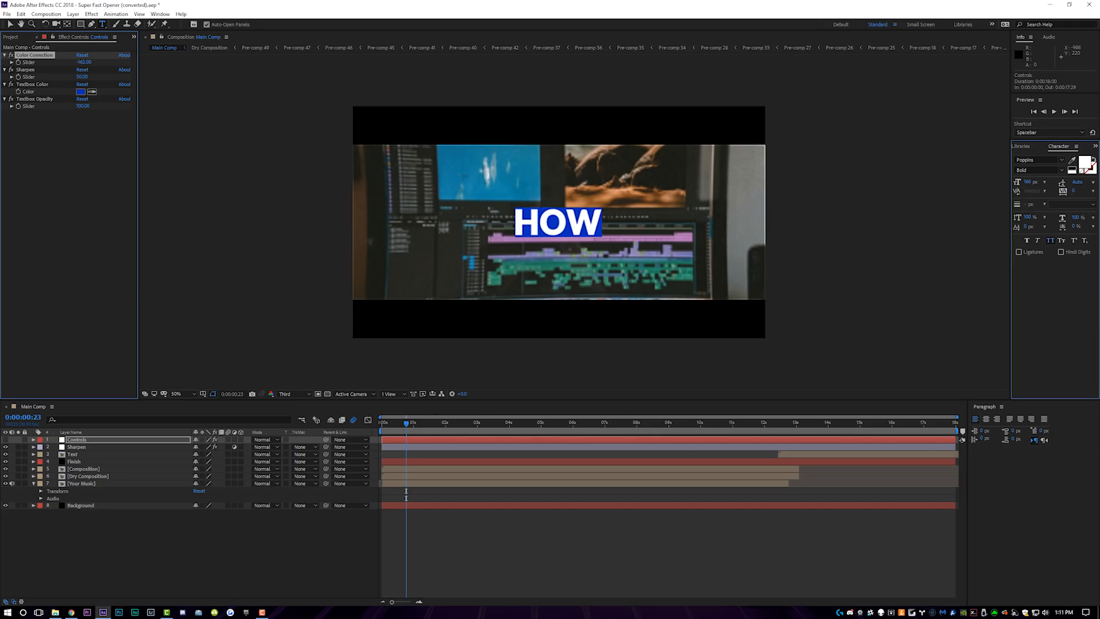
key(Return)
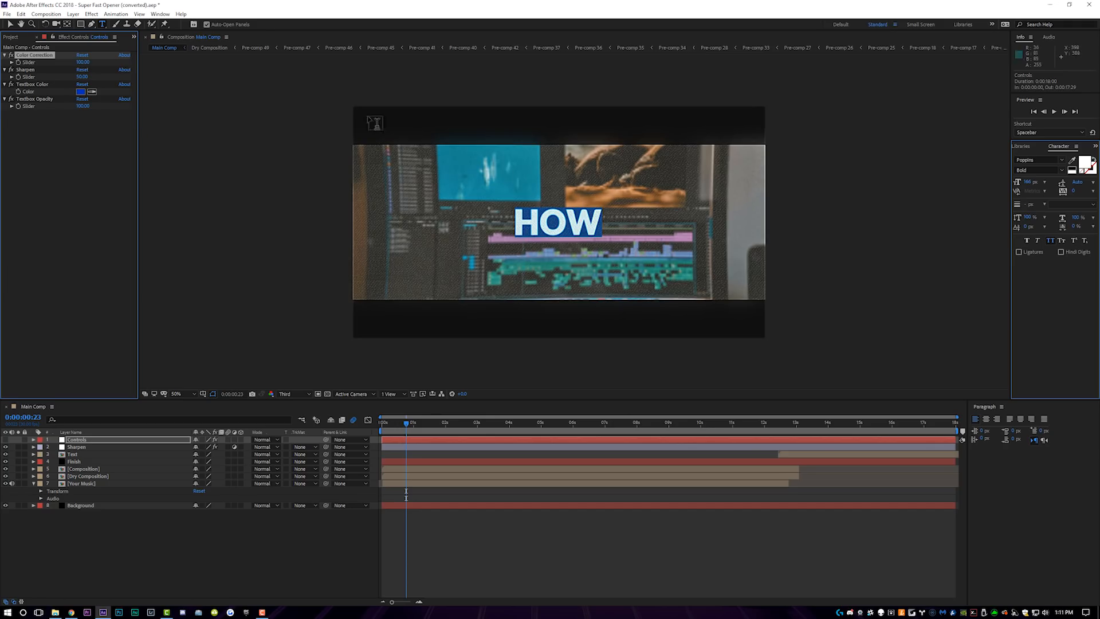
Look through the Main Comp layers, from Controls and Sharpen down to Dry Composition and Your Music
click(77, 447)
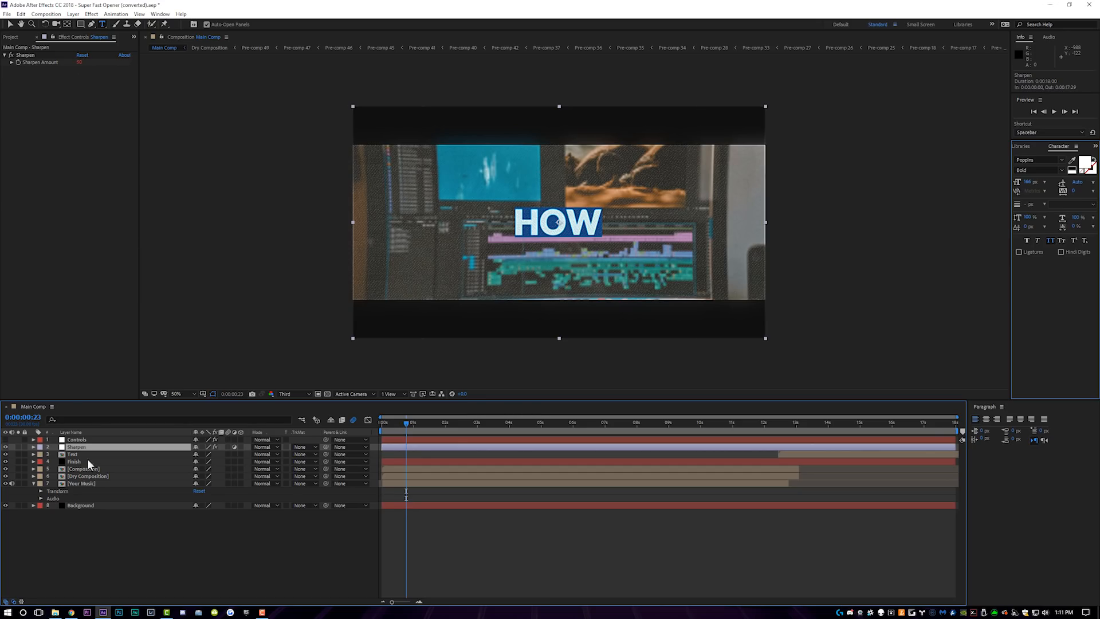
click(77, 440)
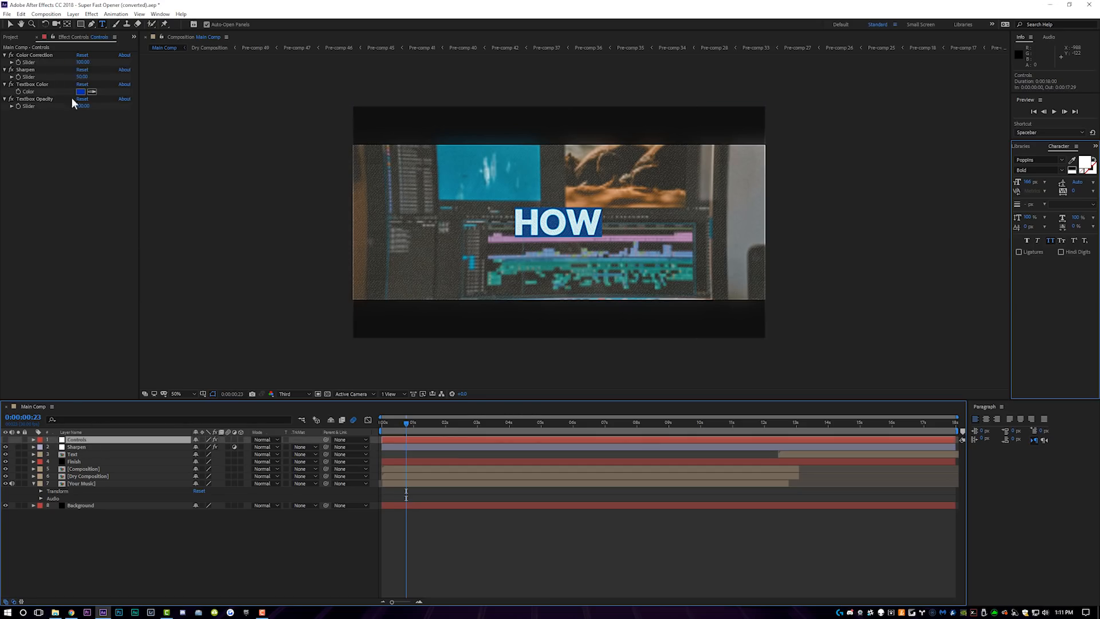
click(98, 445)
click(78, 459)
click(91, 469)
click(91, 476)
click(88, 483)
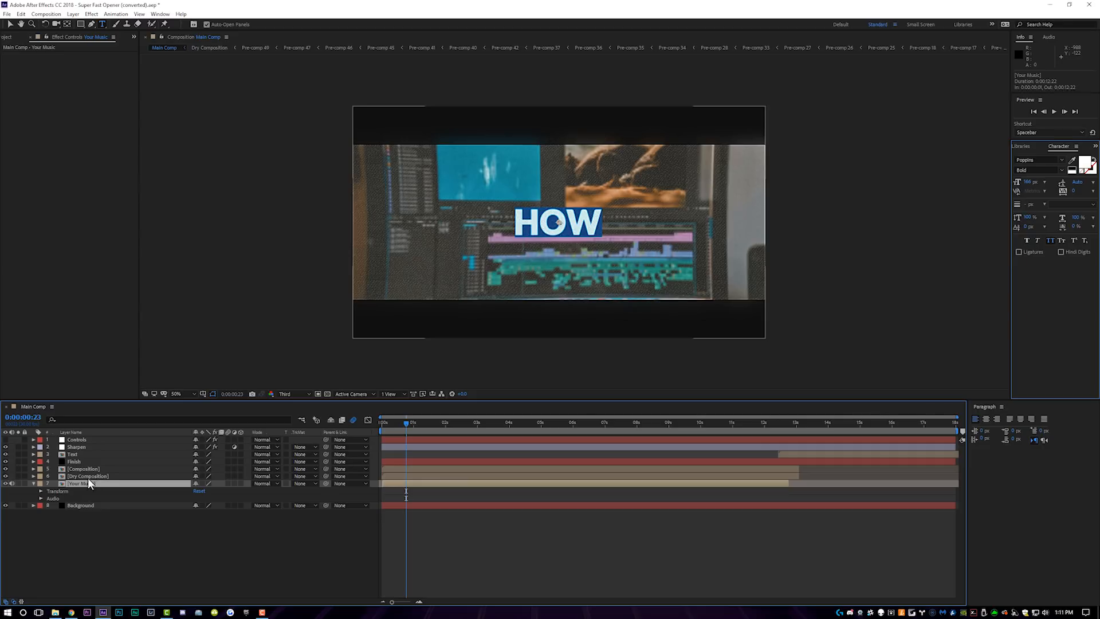
click(100, 475)
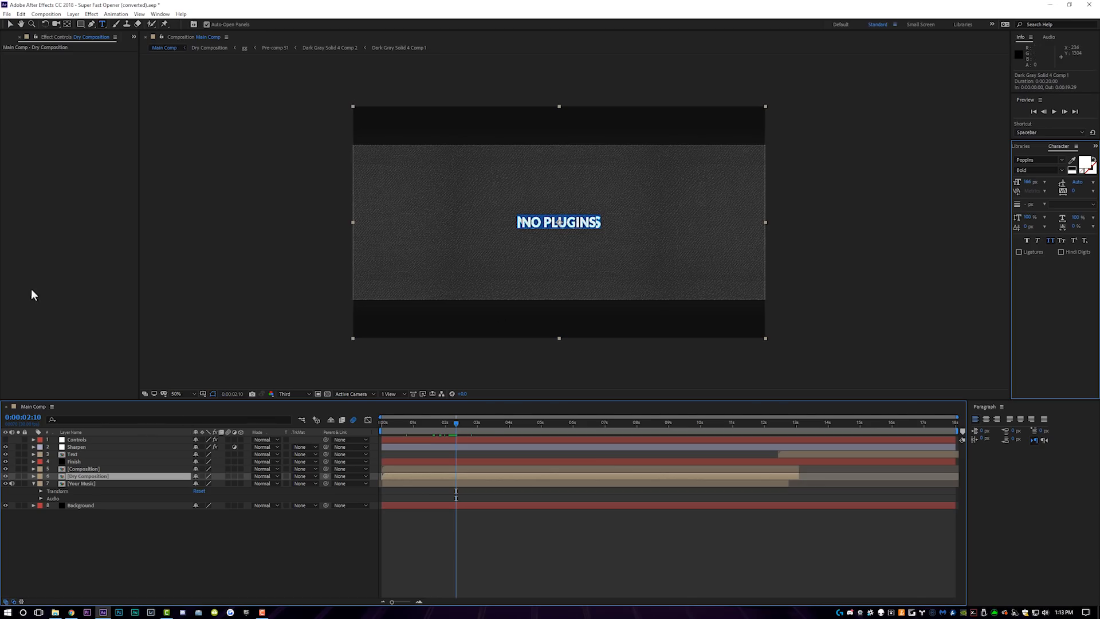
Open the compositions Text 06 through Text 09 from the project and hide the text layer in each
click(15, 38)
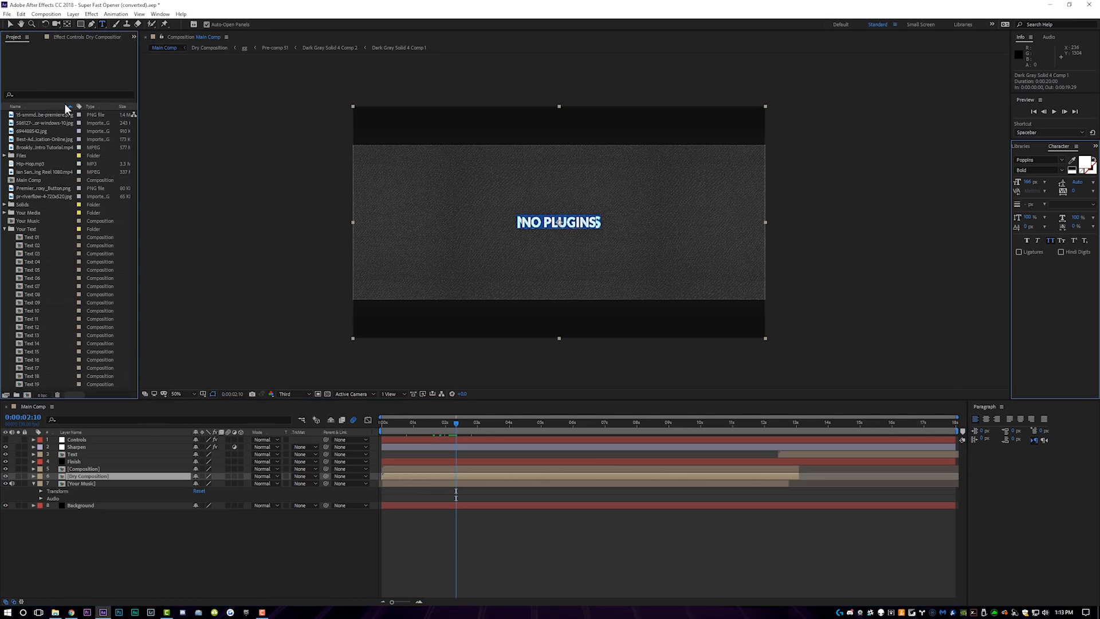
double_click(31, 277)
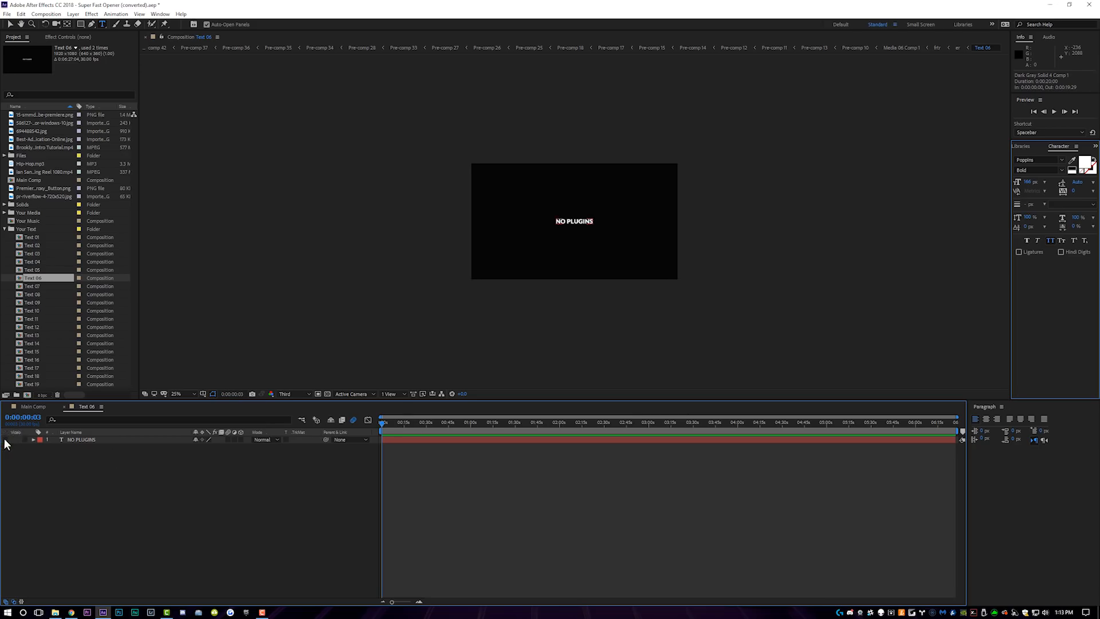
double_click(33, 285)
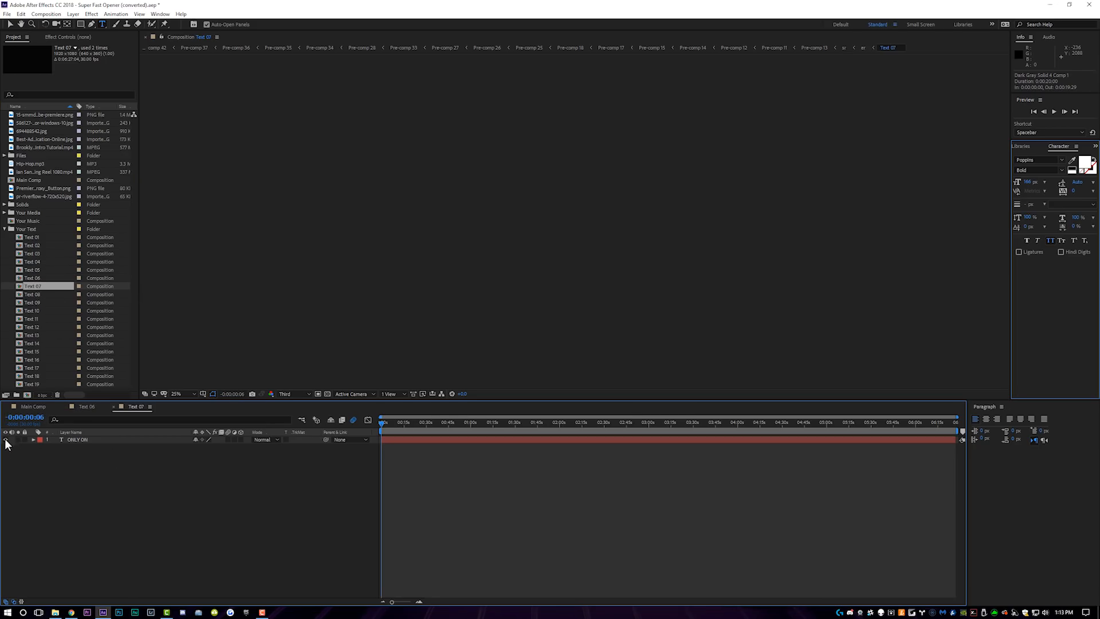
double_click(34, 294)
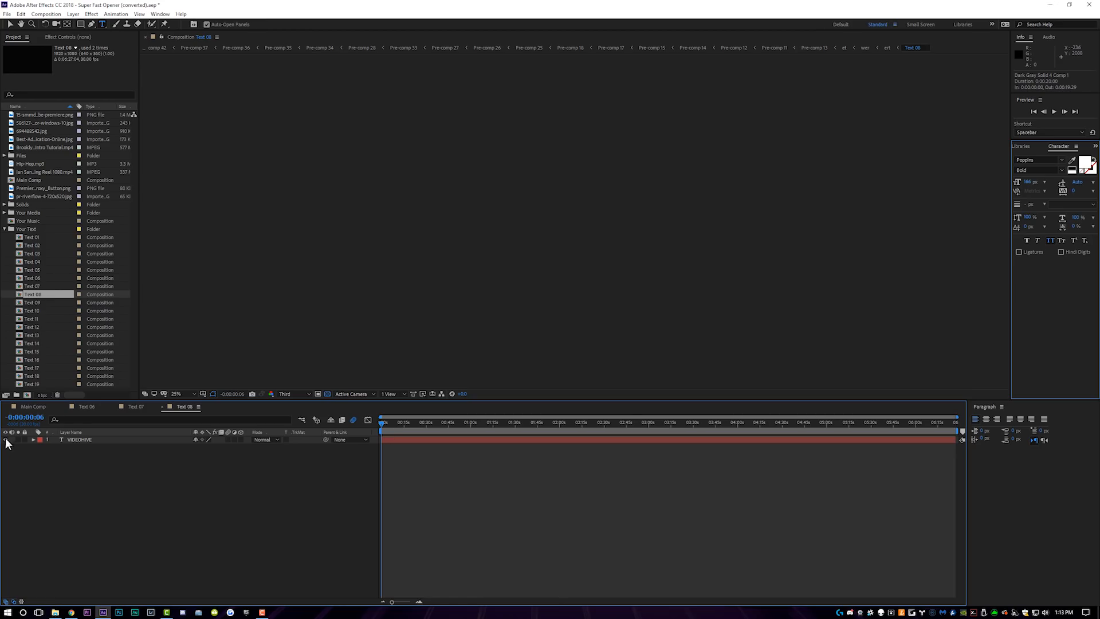
double_click(32, 302)
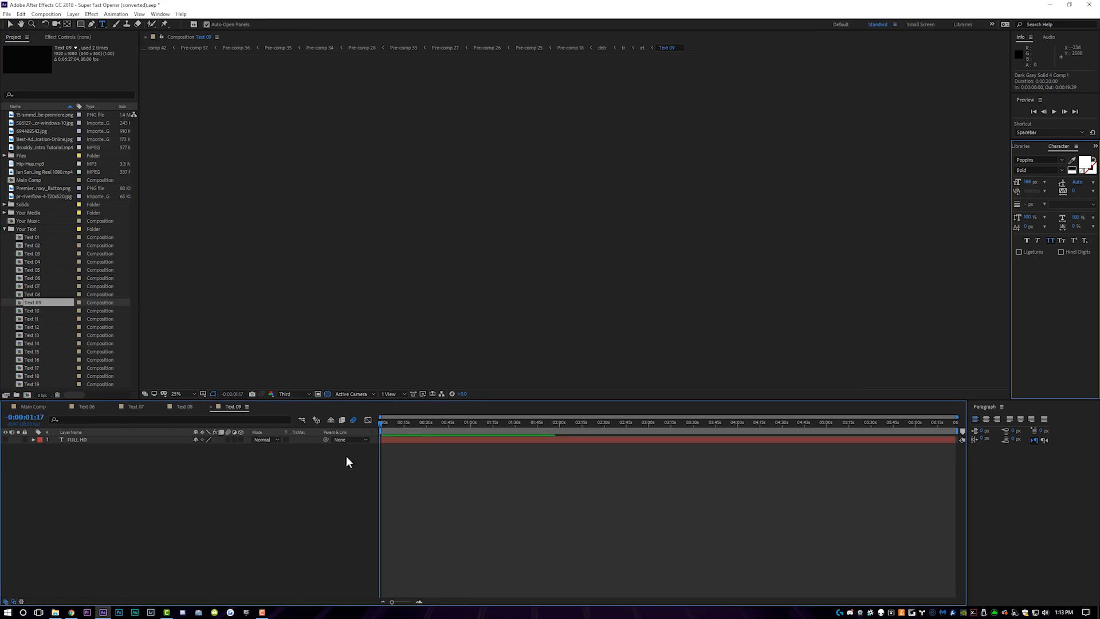
drag(394, 421, 373, 431)
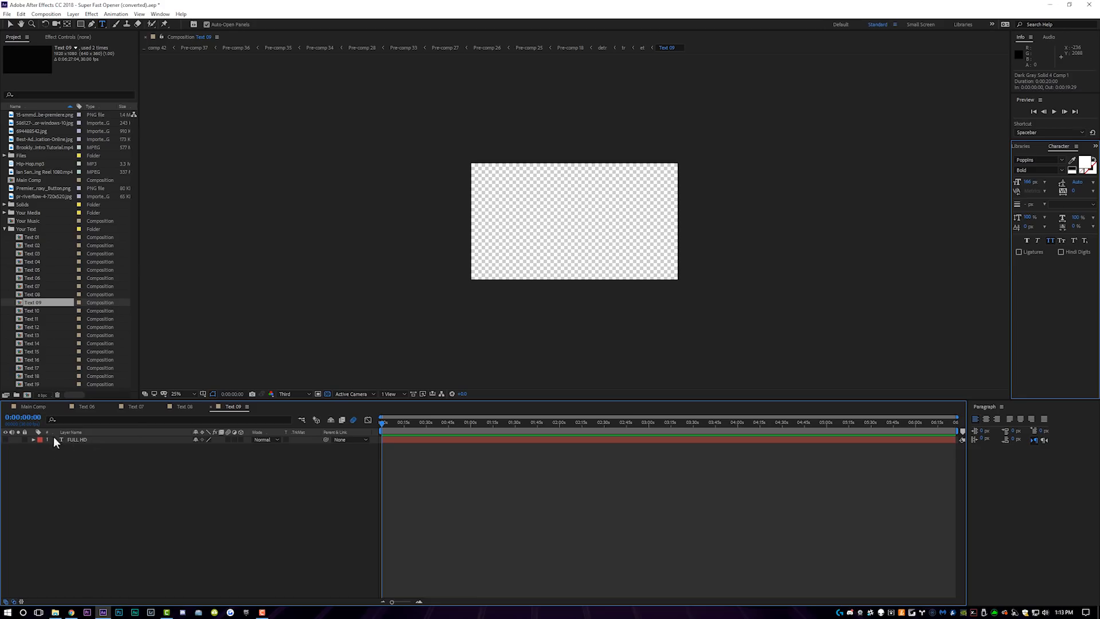
Check Main Comp around 0:00:03:20 and expand the Your Media folder in the project
click(29, 406)
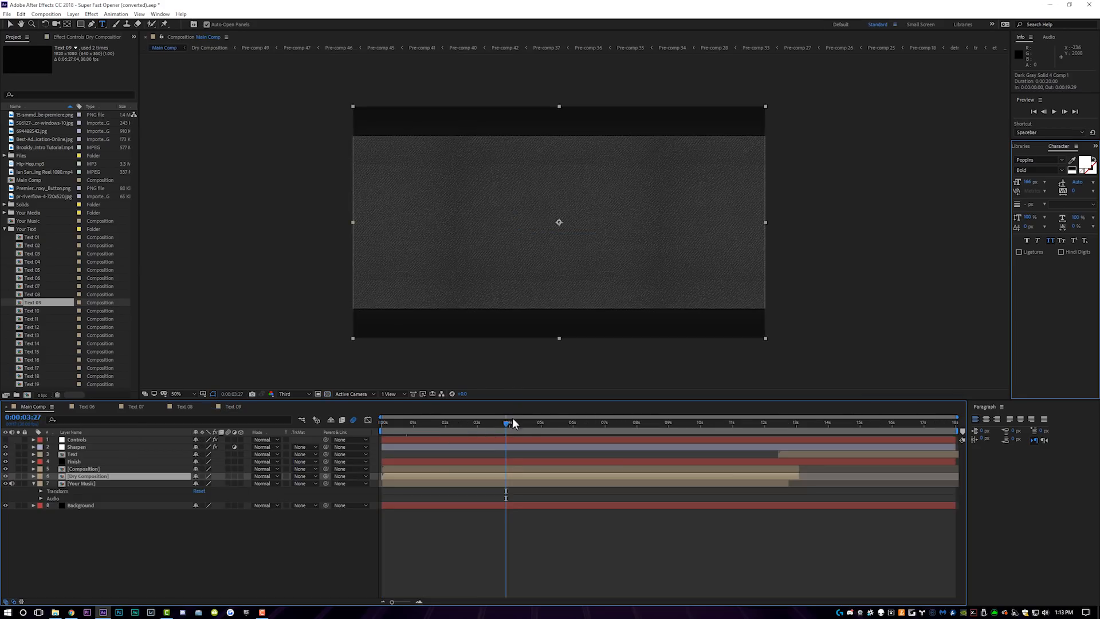
drag(513, 423, 500, 427)
double_click(16, 212)
scroll(22, 235, down, 1)
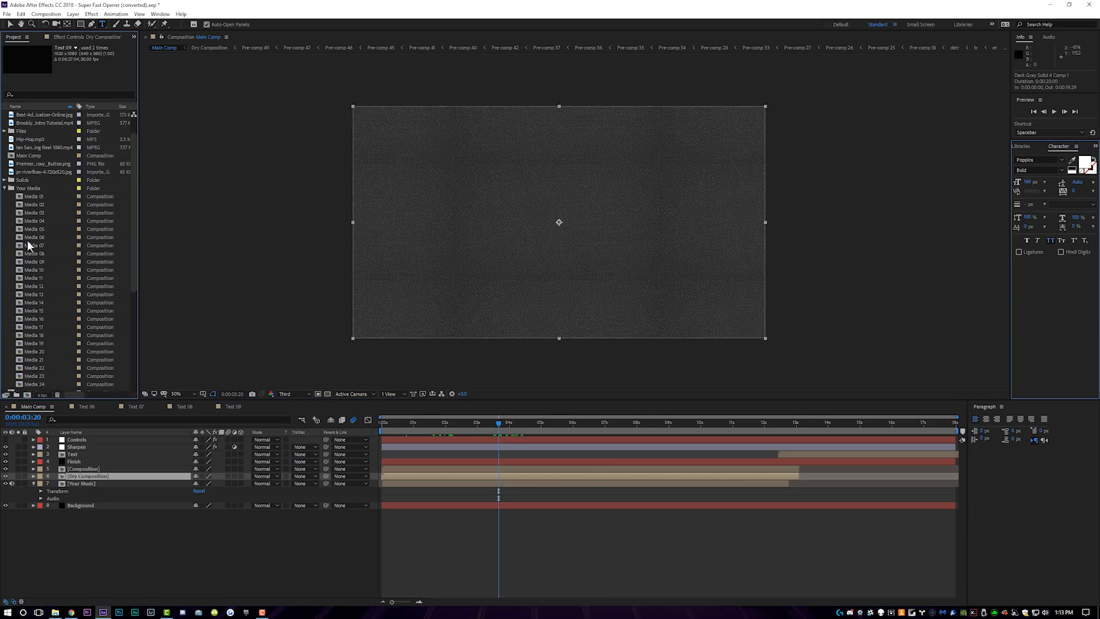
Place the 2018 Editing Reel 1080 video in the Media 06 composition and copy its layer
double_click(23, 237)
scroll(43, 129, up, 1)
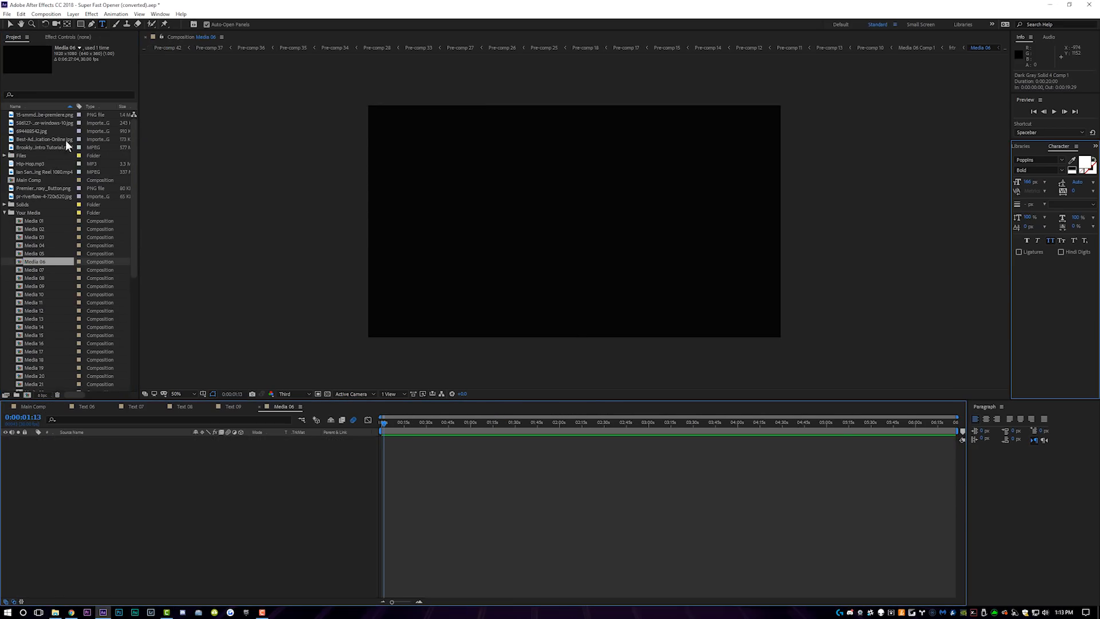
drag(44, 172, 423, 439)
key(ctrl+c)
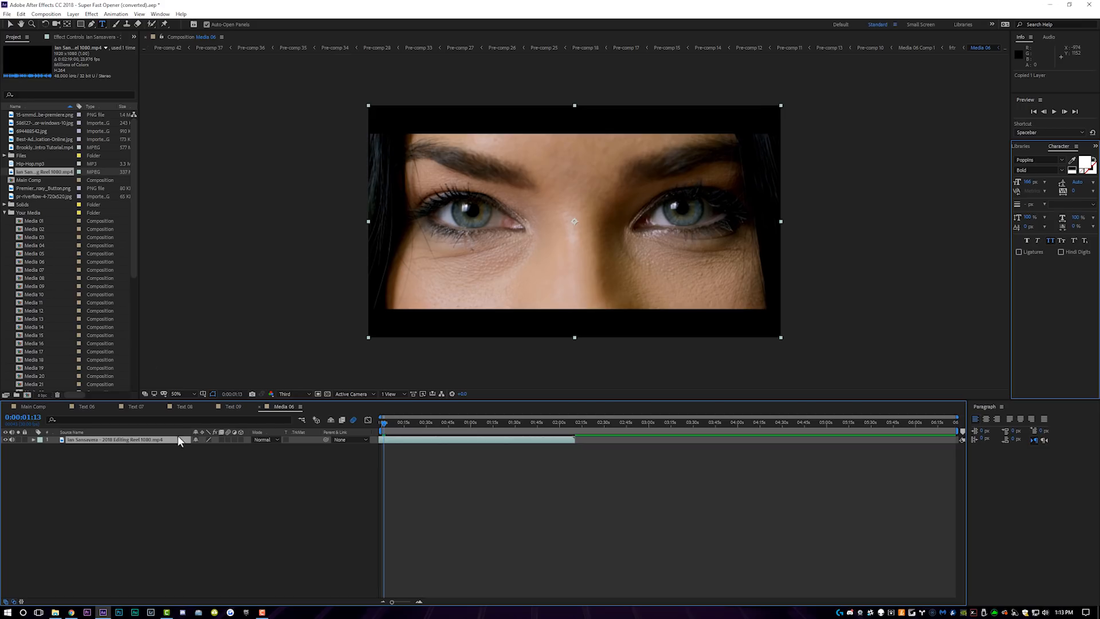
Paste the copied reel layer into Media 07, Media 08 and Media 09, sliding each copy earlier in time to use a different shot
double_click(32, 269)
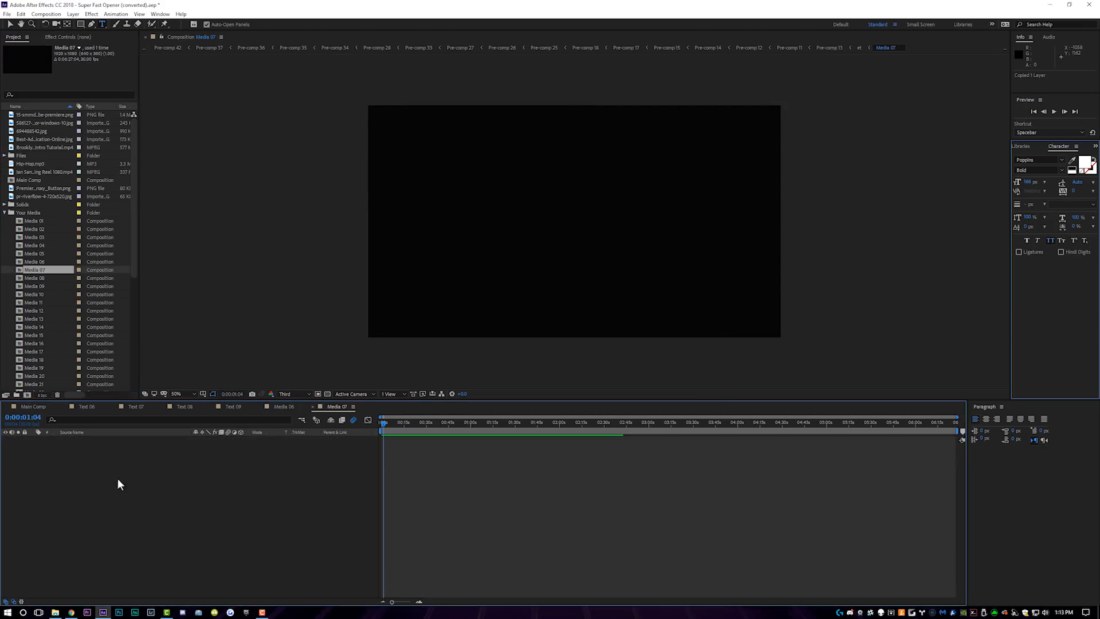
key(ctrl+v)
drag(418, 439, 416, 440)
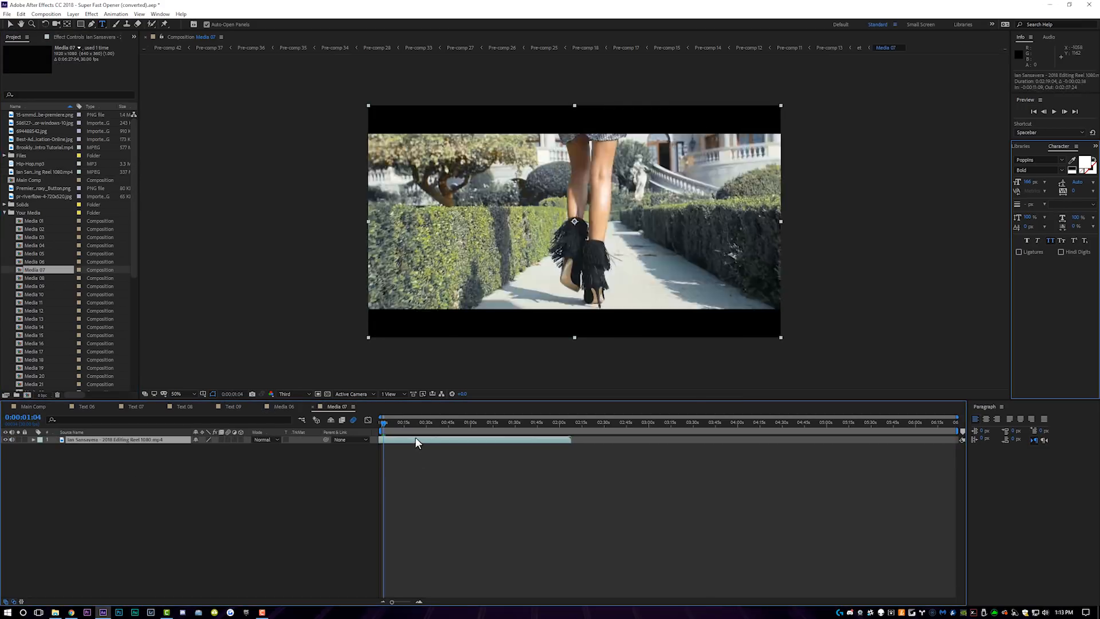
double_click(33, 279)
key(ctrl+v)
drag(463, 441, 448, 437)
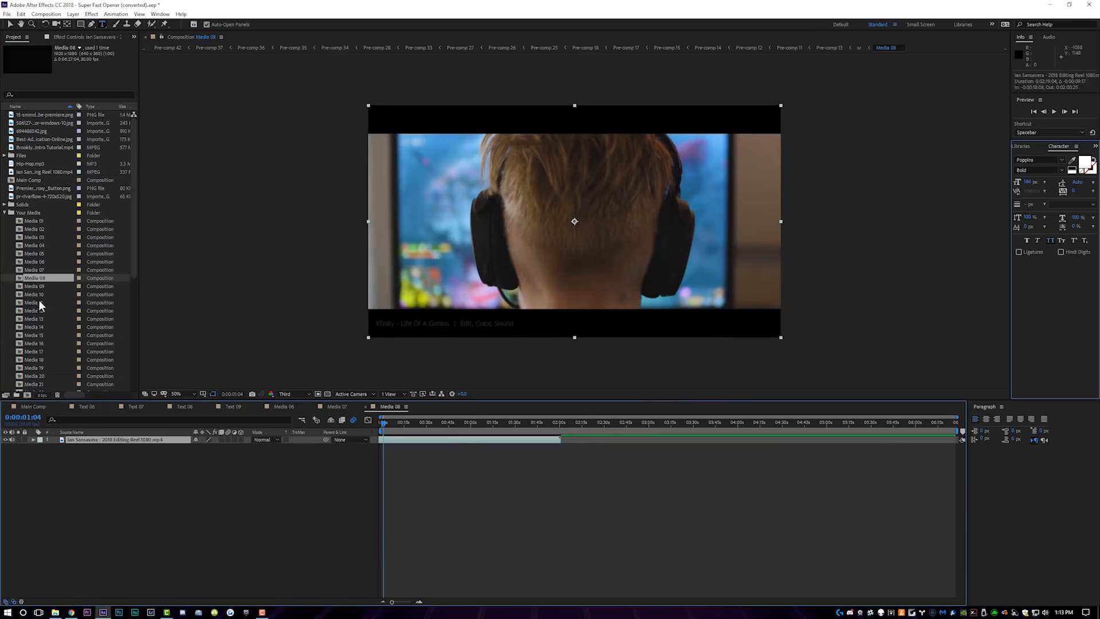
double_click(32, 284)
key(ctrl+v)
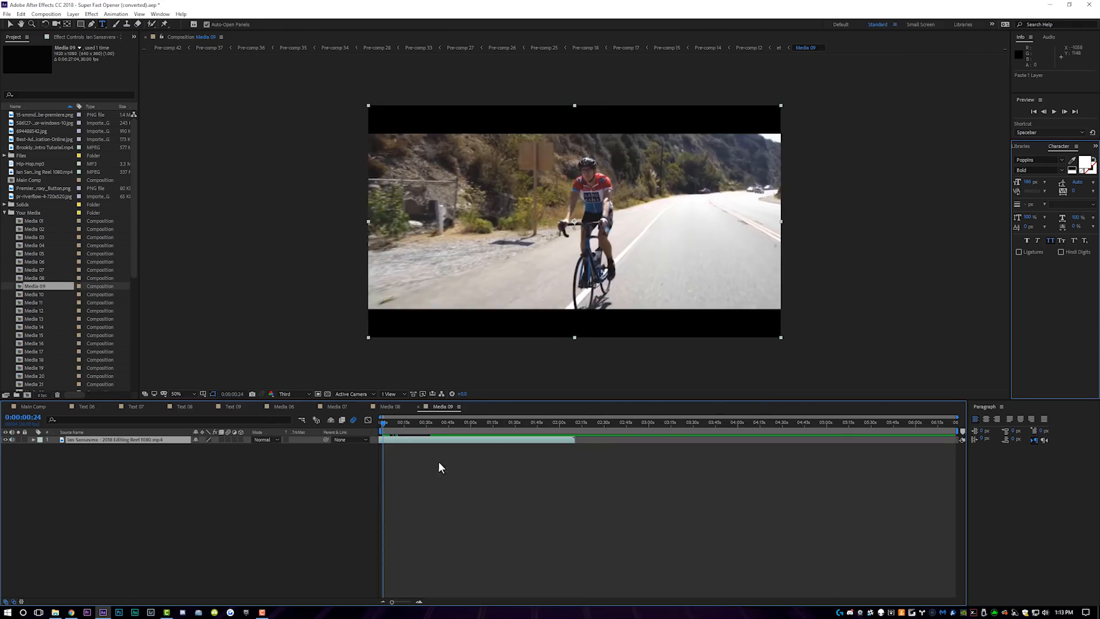
drag(443, 438, 416, 439)
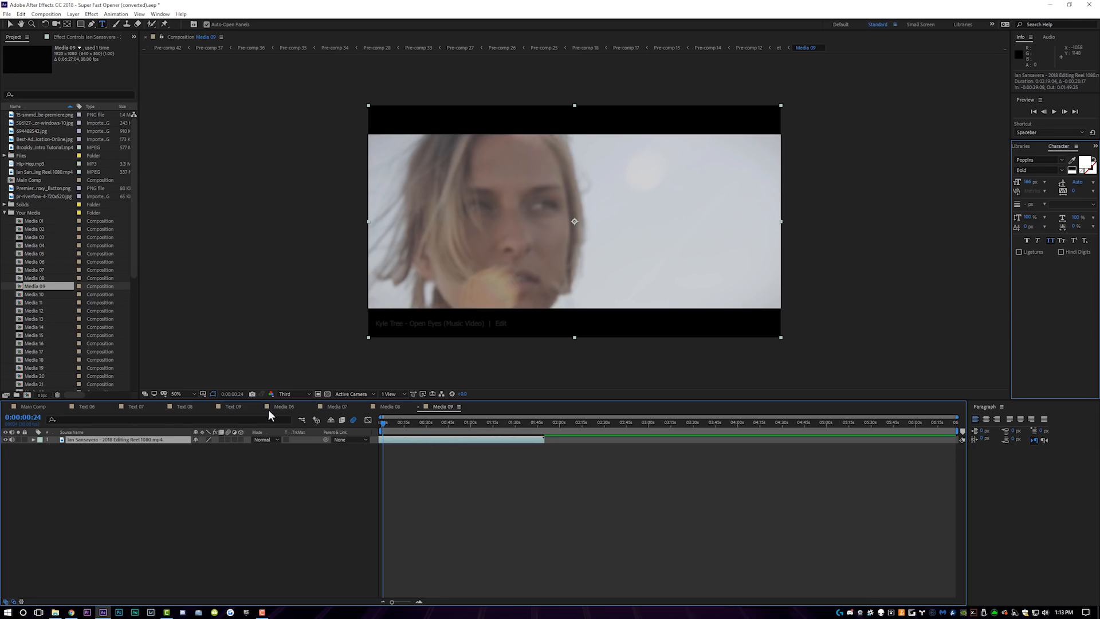
Preview Main Comp from the start and inspect the placed footage at 0:00:02:26
scroll(58, 272, down, 4)
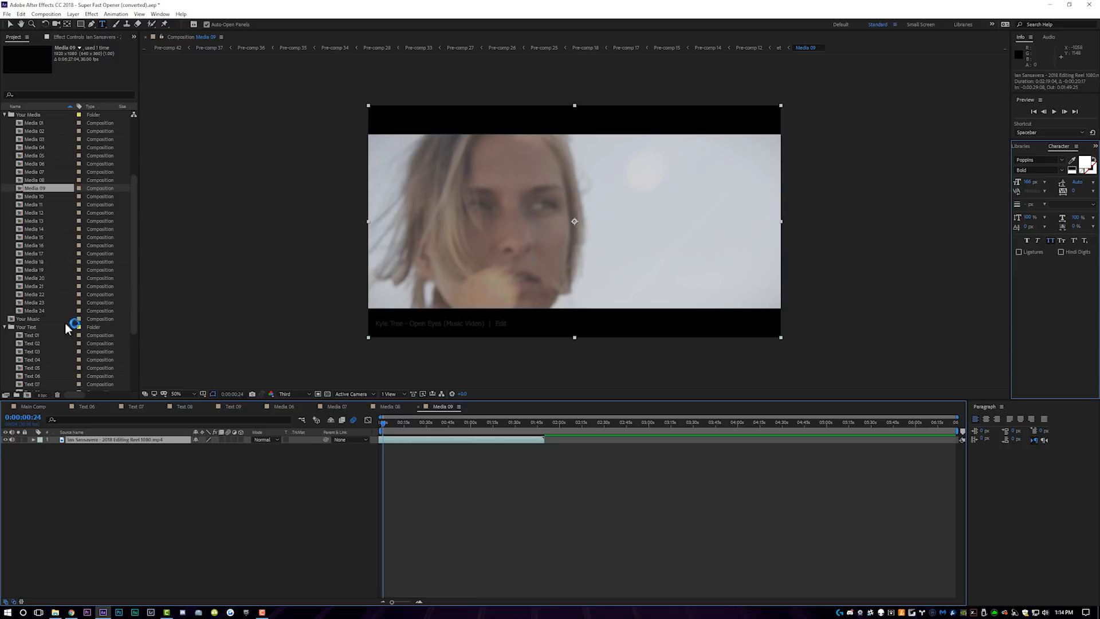
scroll(66, 315, down, 4)
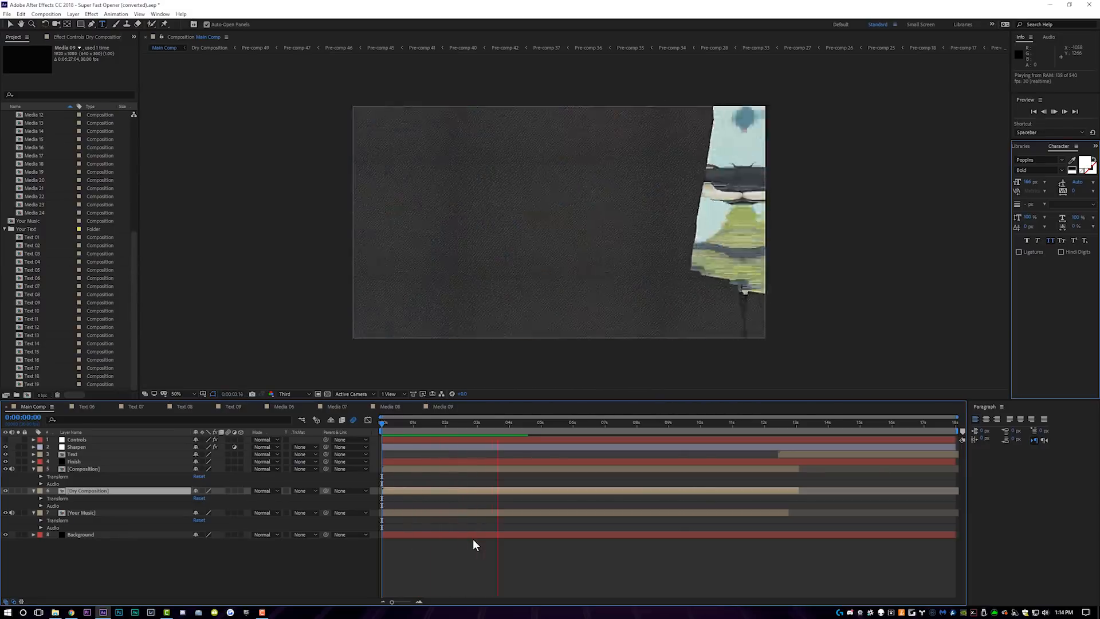
click(471, 425)
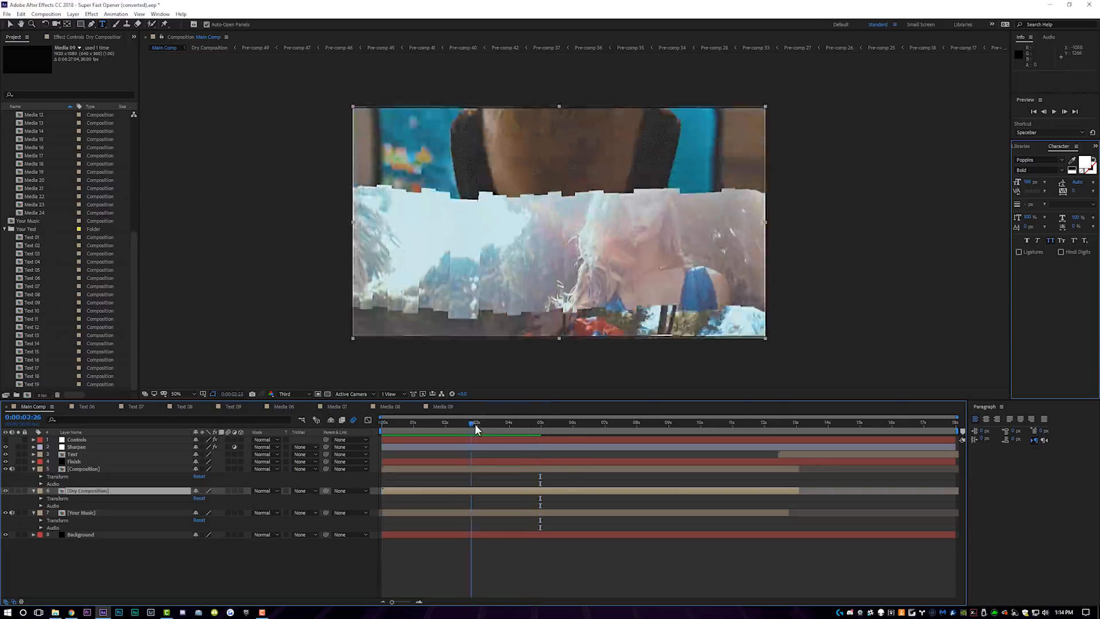